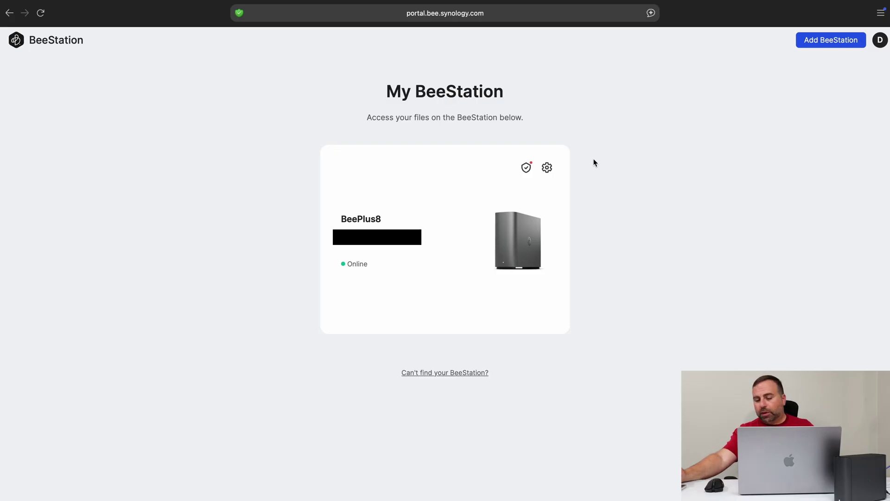
- Try the BeeFiles and BeePhotos links on the BeePlus8 device card
mouse_move(538, 174)
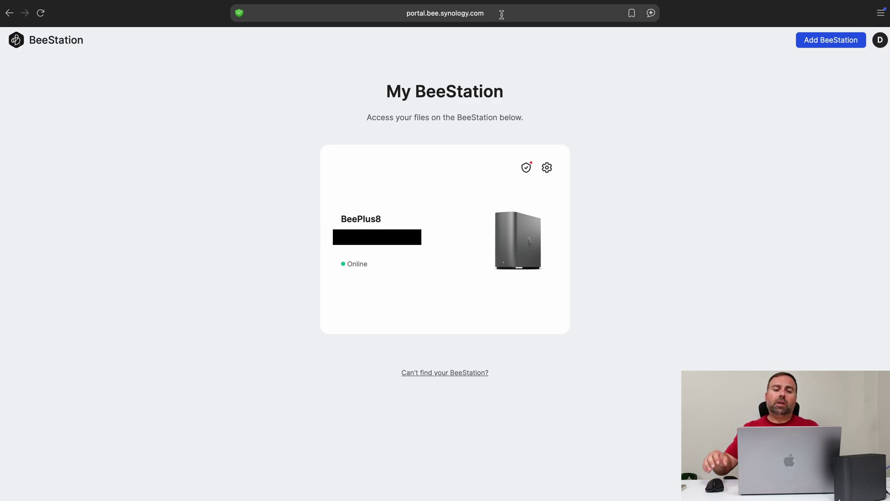
mouse_move(414, 219)
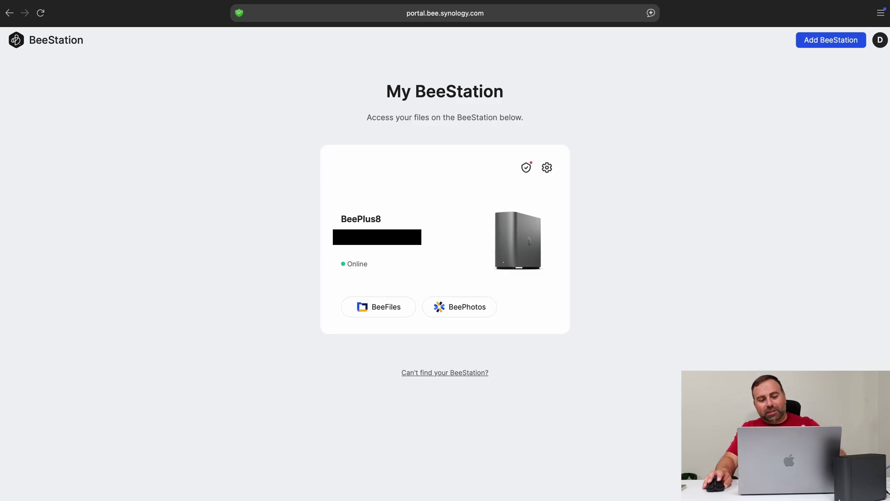
left_click(399, 309)
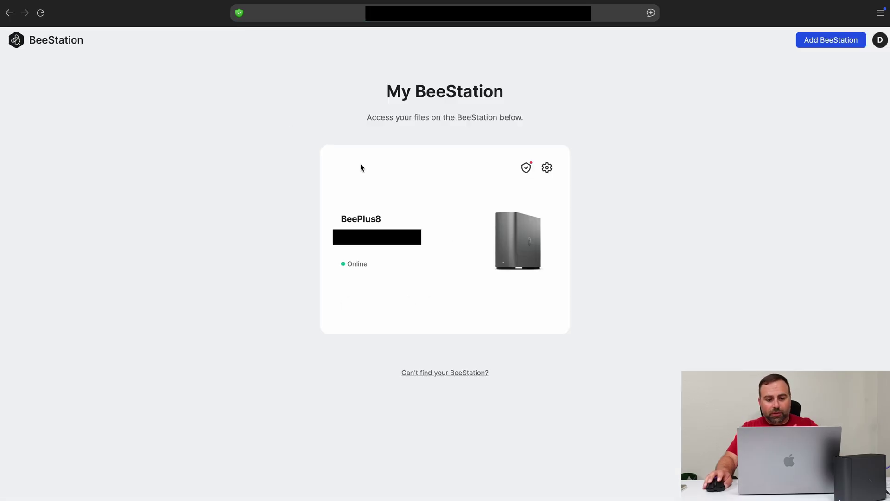
left_click(468, 309)
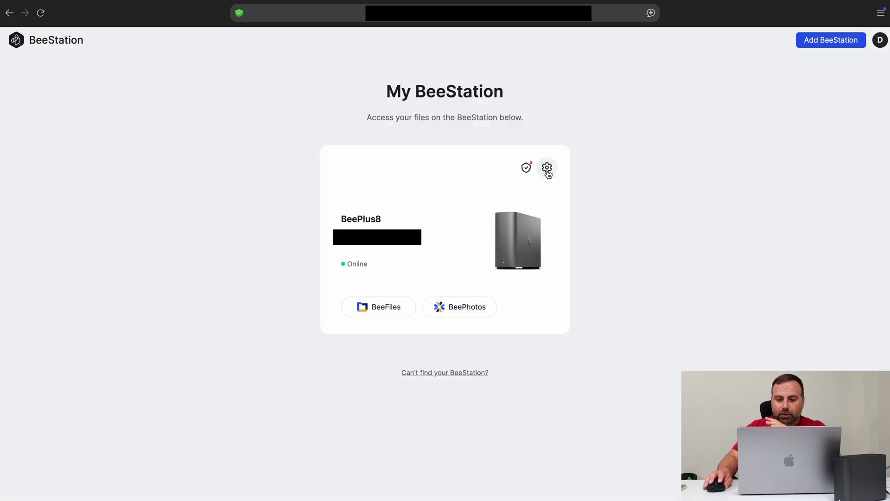
- Open BeePlus8 System Settings to review capacity and storage usage, then go to the Users page
left_click(547, 167)
left_click(572, 208)
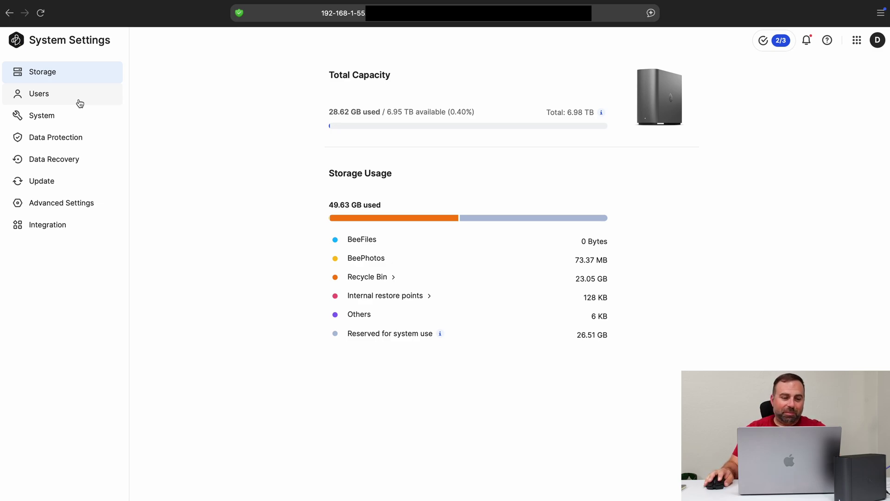
left_click(80, 103)
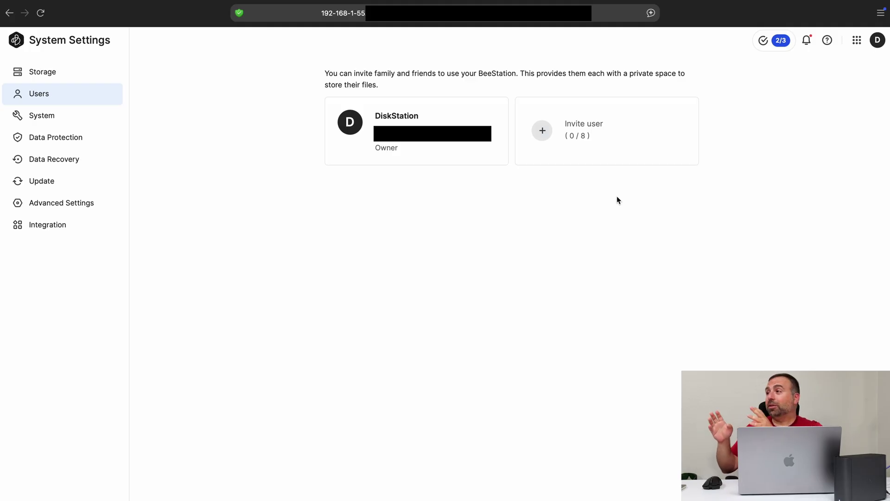
- Check the device name, model, OS version and IP address, then go to Data Protection
left_click(41, 115)
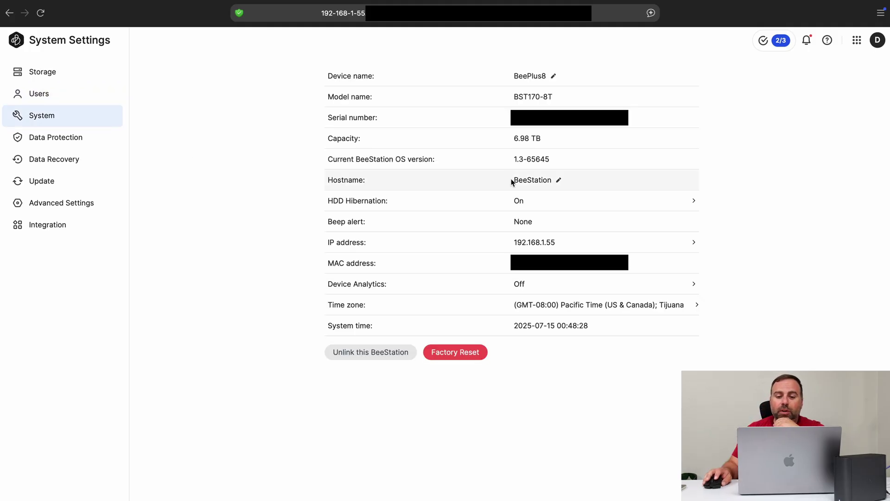
left_click(58, 139)
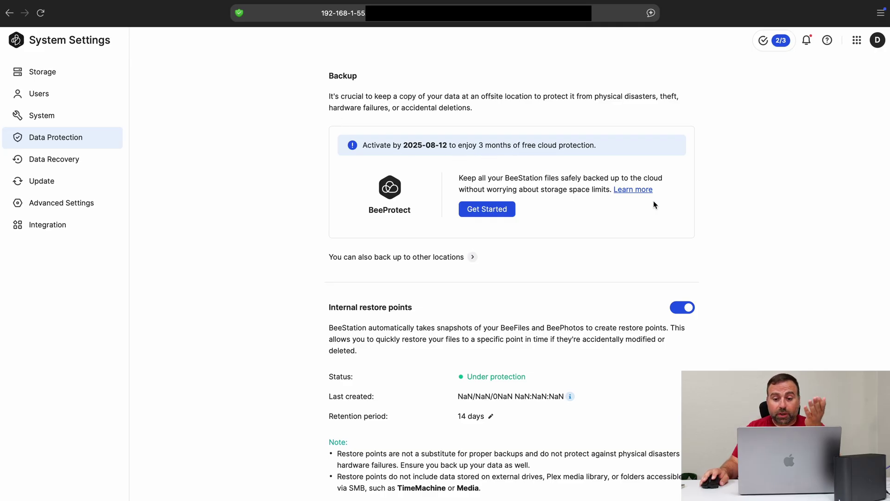
left_click(640, 194)
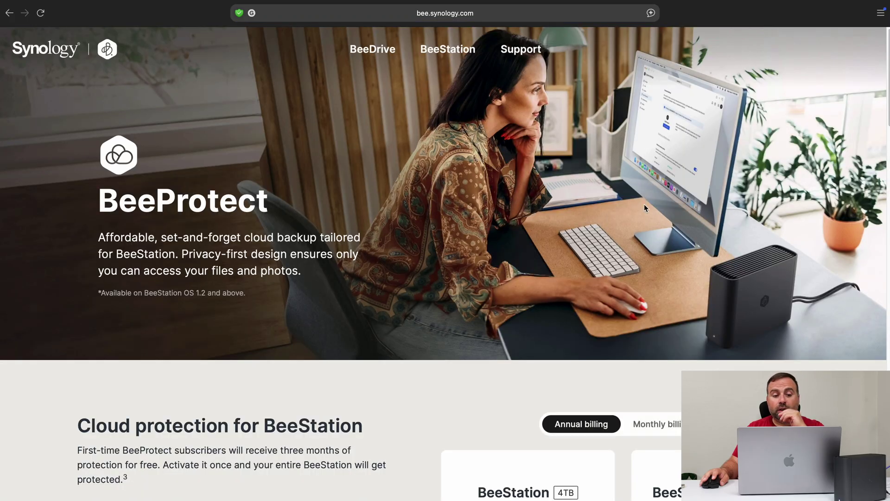
scroll(642, 221, "down", 4)
scroll(551, 225, "up", 2)
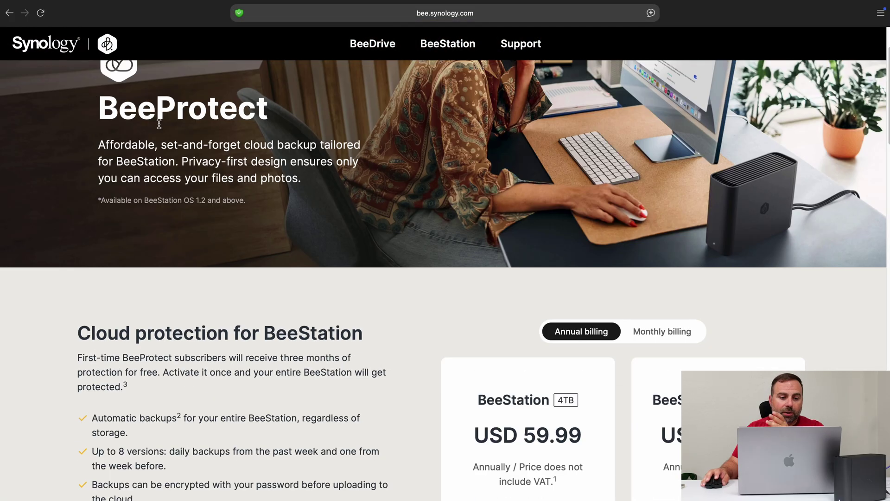
scroll(550, 225, "down", 3)
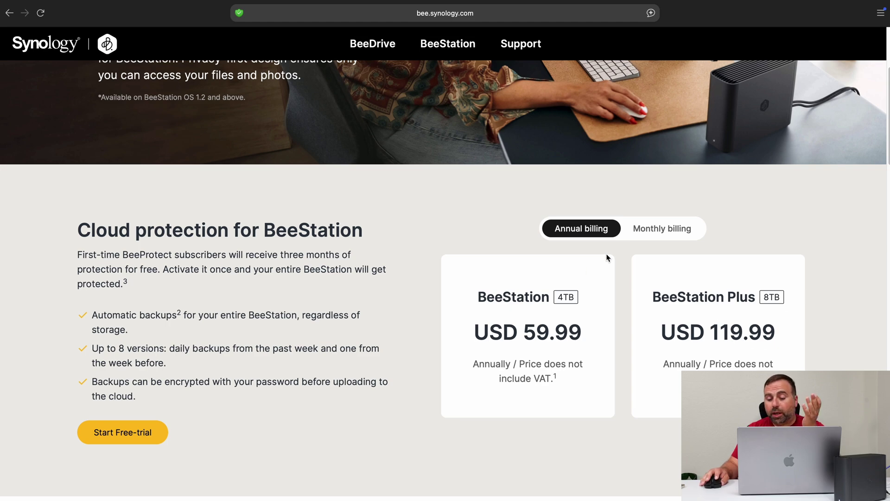
left_click(657, 230)
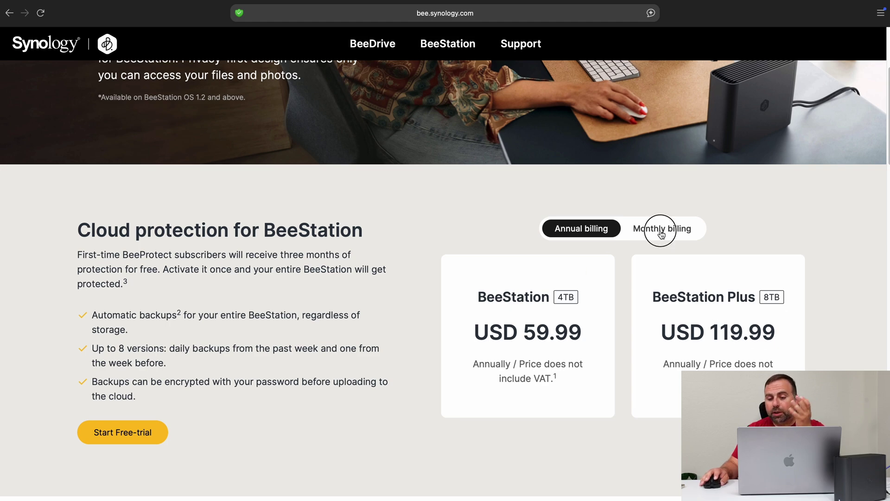
left_click(589, 233)
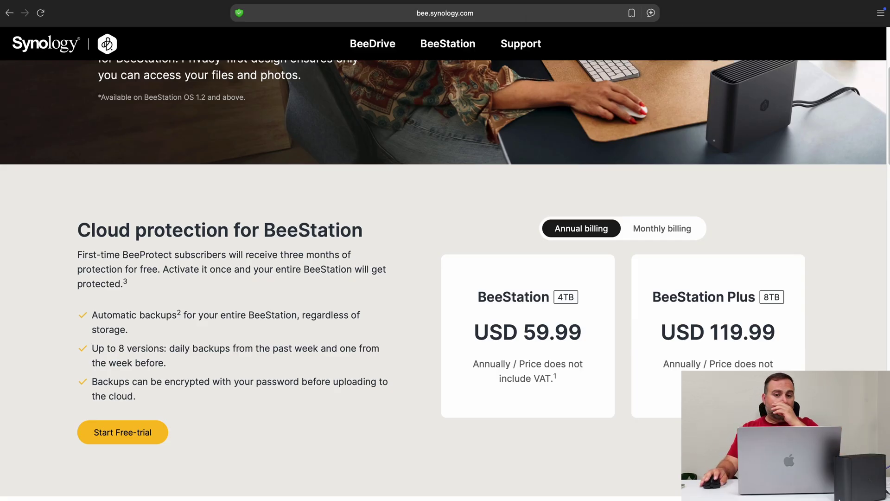
key("ctrl+Tab")
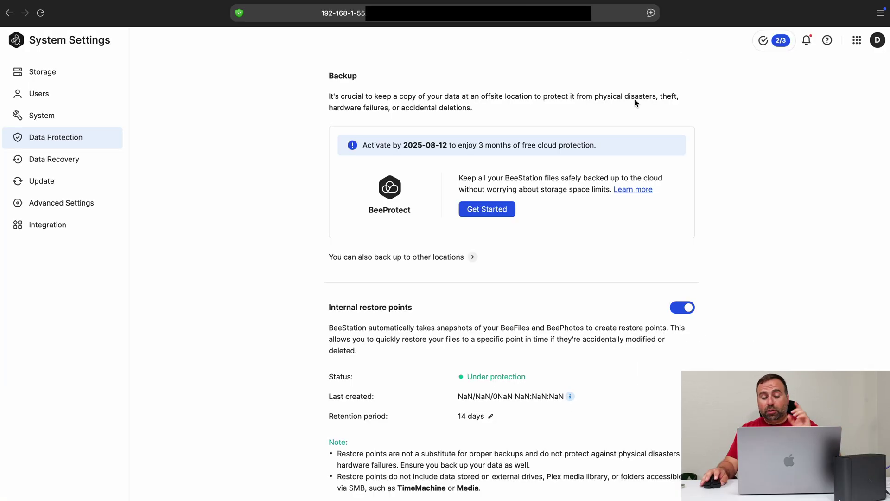
left_click(472, 258)
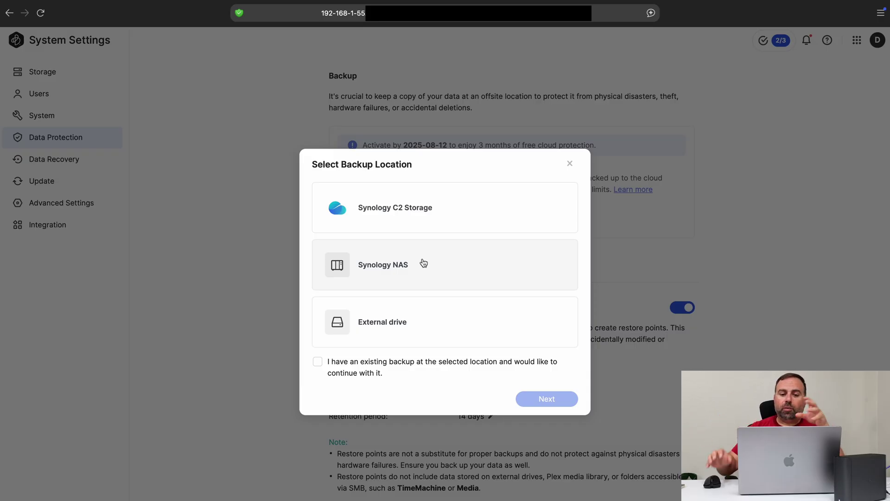
left_click(571, 164)
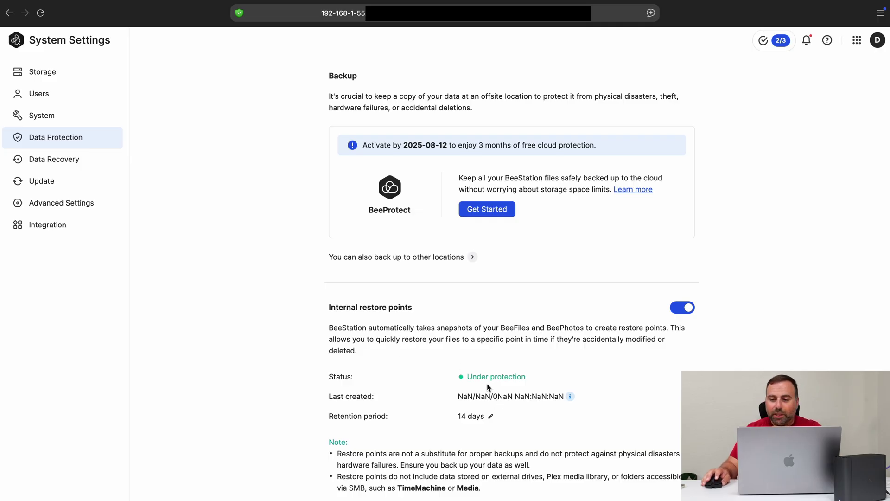
left_click(69, 165)
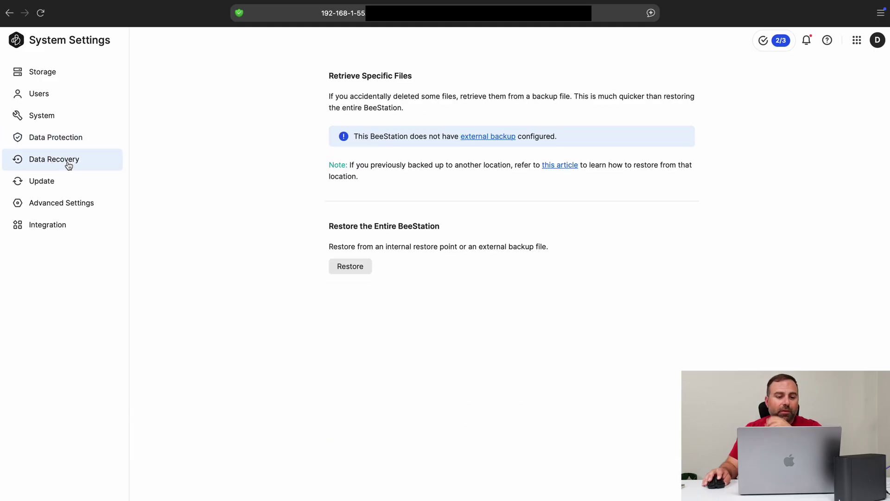
- Look over the Update page, then go to Advanced Settings and its Local Access tab
left_click(56, 182)
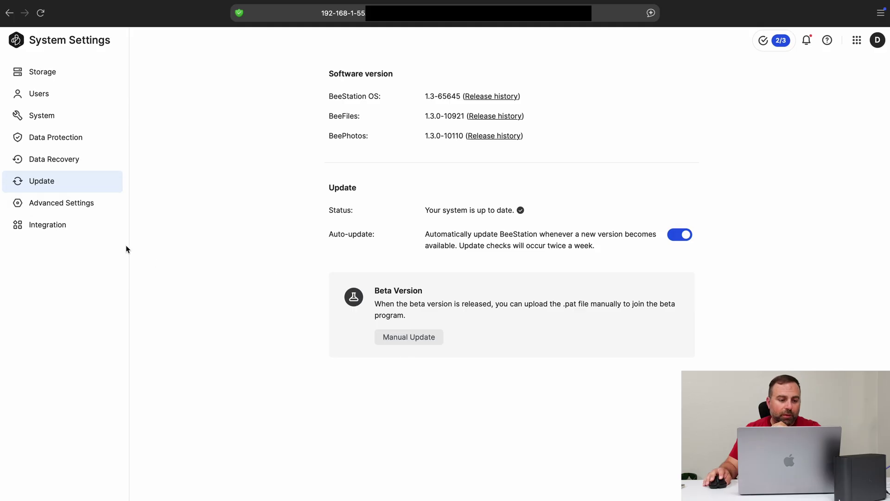
left_click(81, 211)
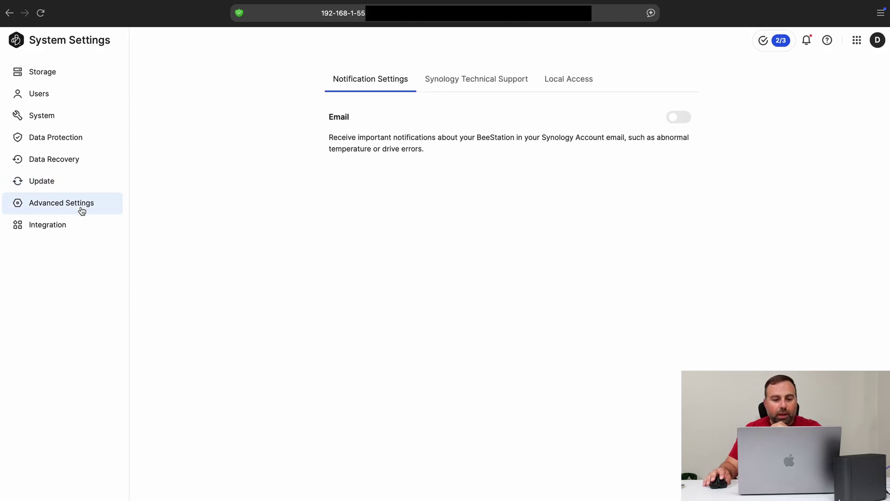
left_click(571, 83)
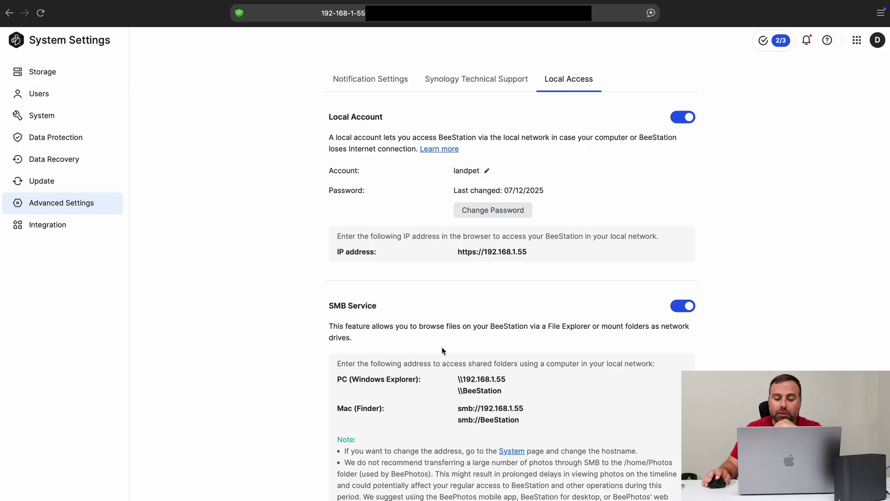
- Scroll down to the SMB Service share addresses, then bring up a Finder window
scroll(443, 351, "down", 1)
scroll(438, 342, "down", 1)
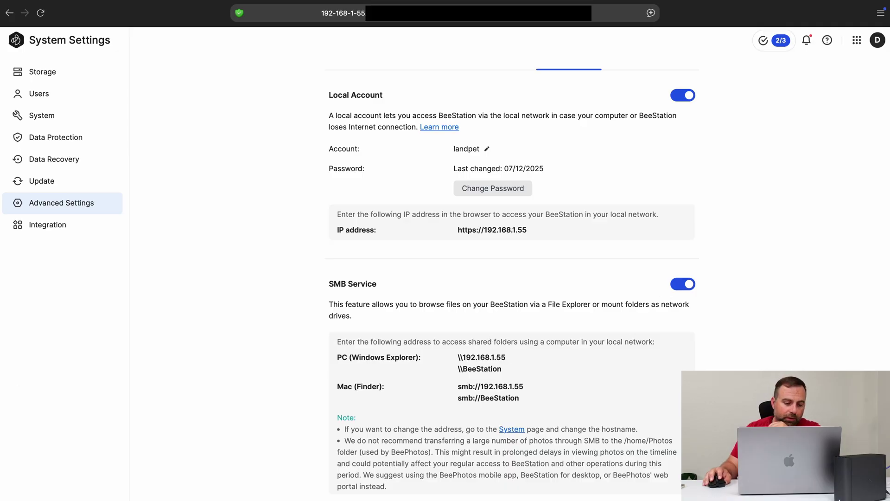
left_click(41, 497)
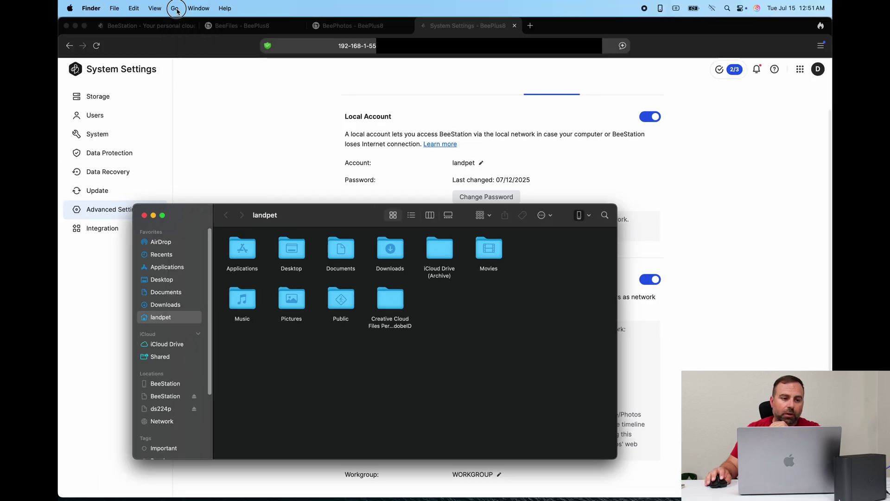
- Mount smb://BeeStation in Finder, open the home share's empty Files folder, and hide the browser
left_click(175, 8)
left_click(217, 219)
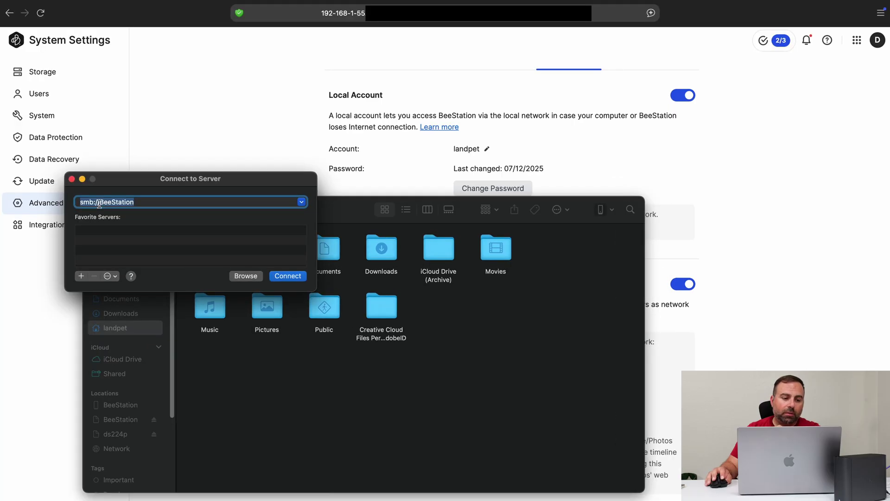
left_click_drag(178, 190, 226, 190)
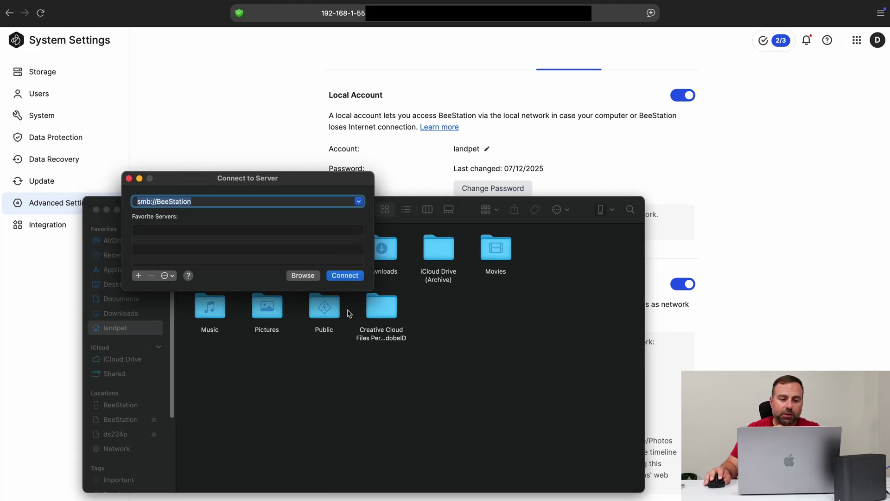
left_click(353, 277)
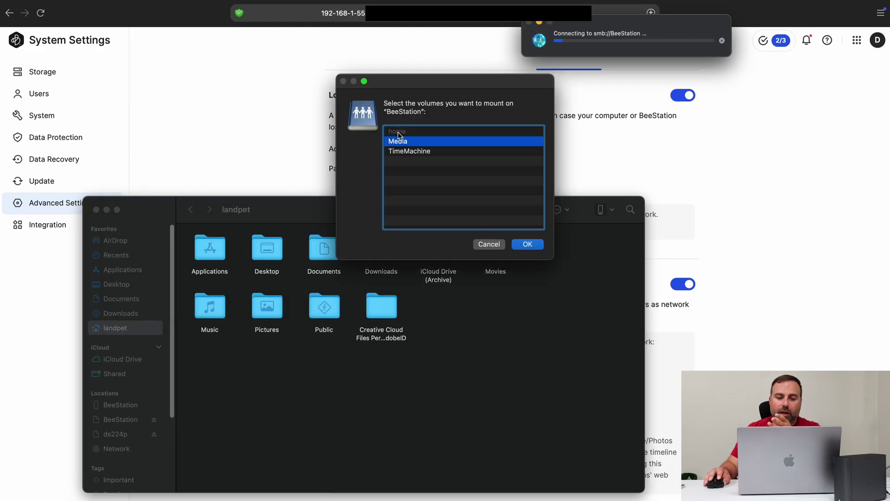
left_click(493, 246)
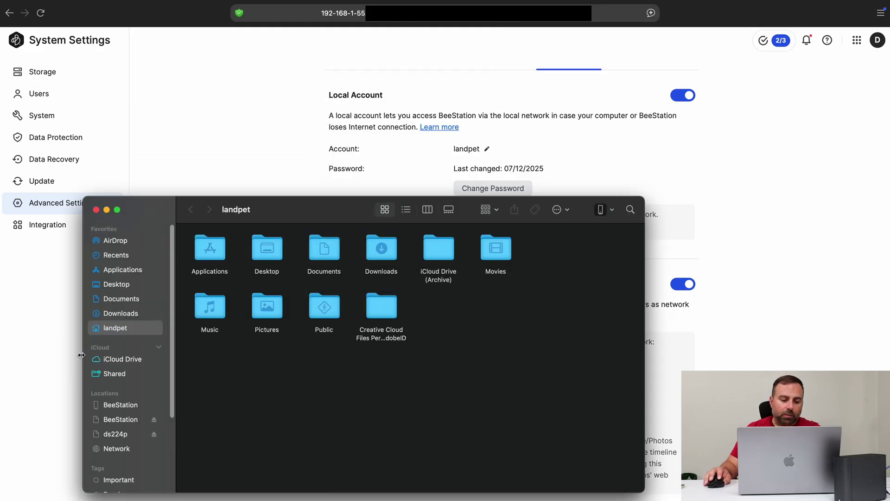
left_click(121, 419)
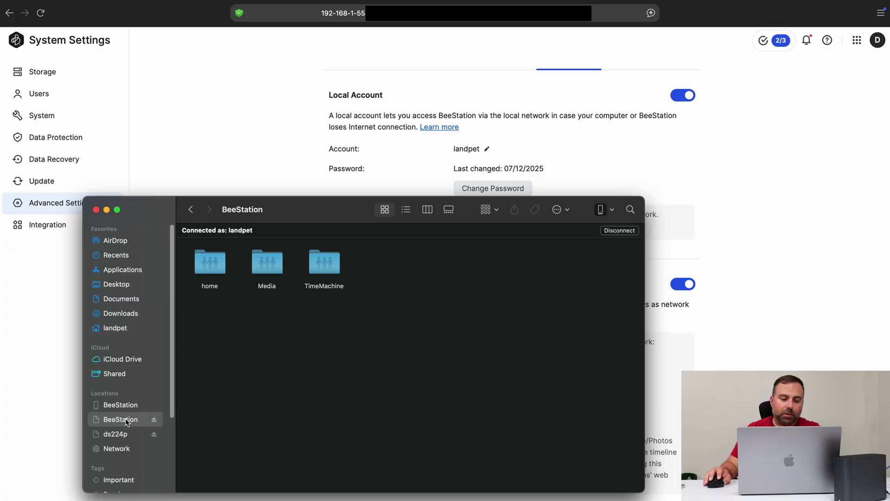
double_click(219, 271)
double_click(324, 250)
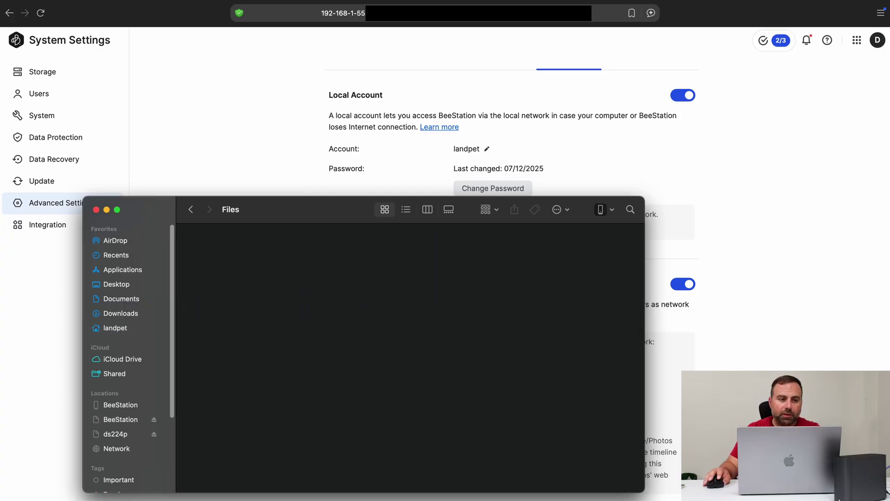
key("super+alt+h")
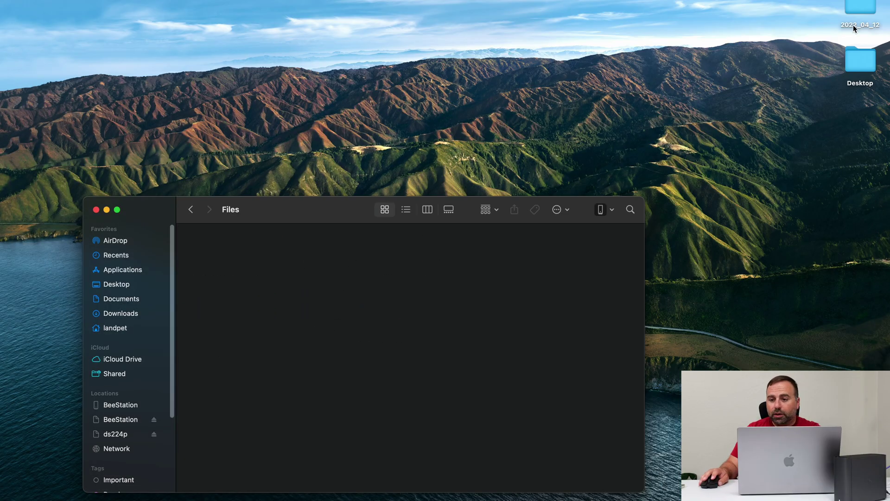
- Copy the 2022_04_12 desktop folder and paste it into the BeeStation Files folder
left_click(857, 10)
right_click(856, 8)
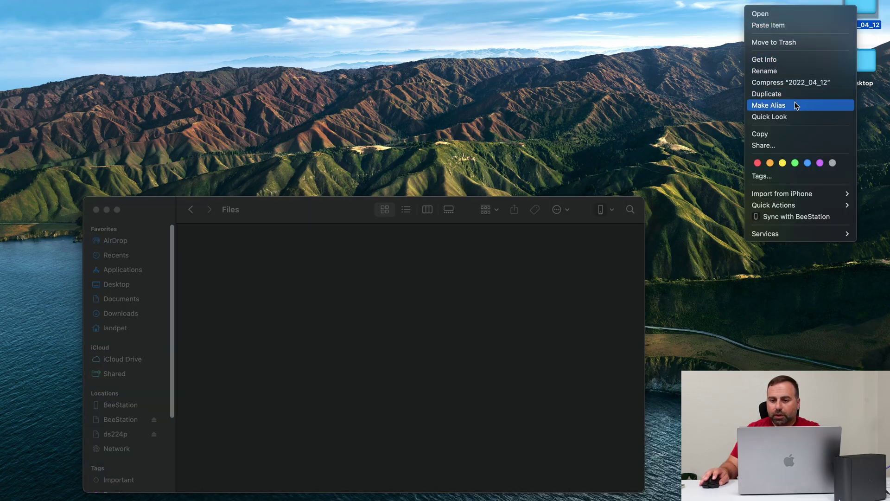
left_click(788, 134)
left_click(232, 334)
right_click(286, 320)
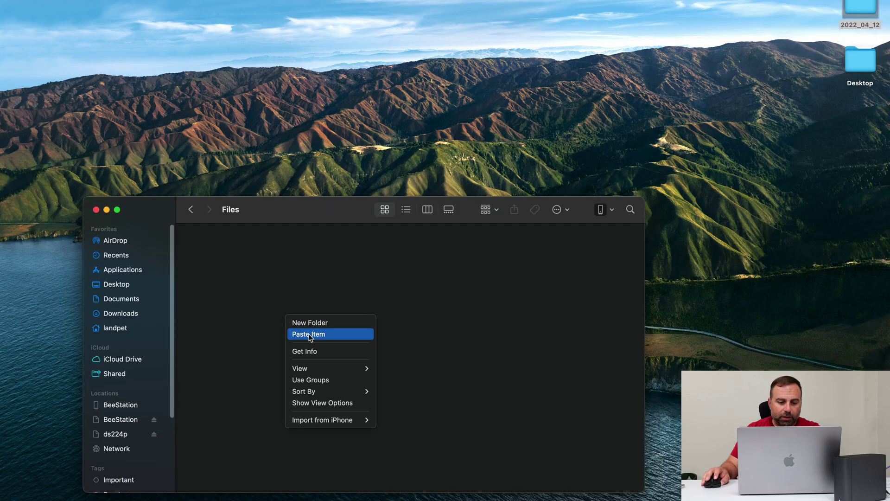
left_click(340, 334)
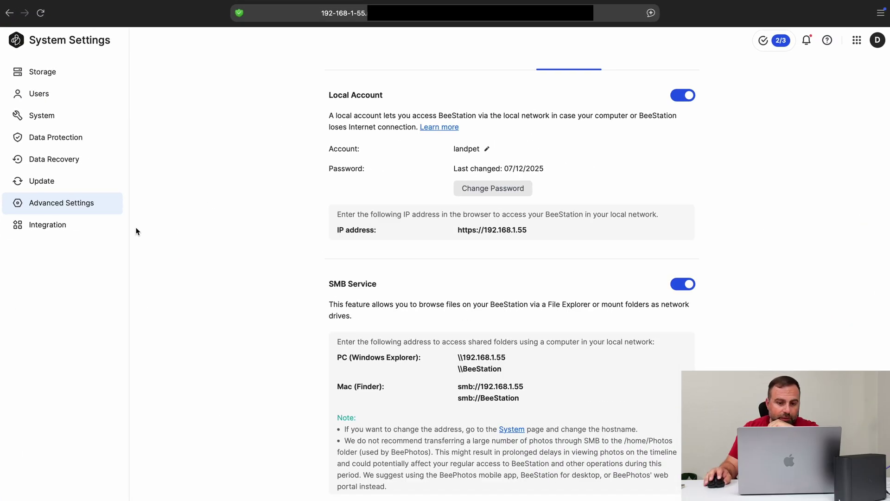
- View the Plex Media Server offer under Integration, then check and close the 2/3 Recommended Setup checklist
left_click(65, 230)
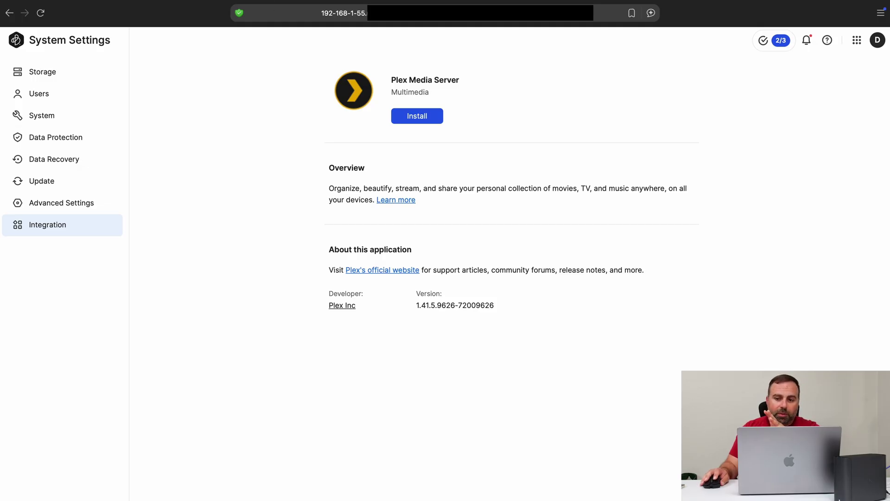
key("super+l")
left_click(762, 40)
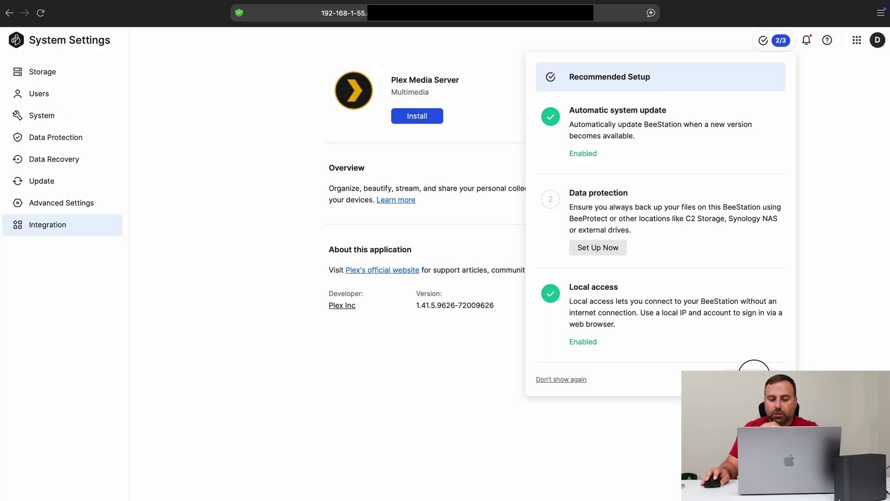
left_click(753, 376)
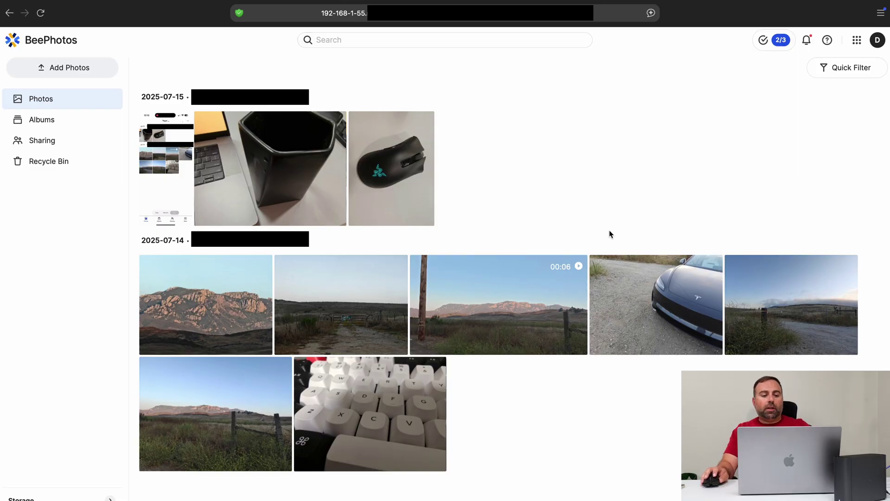
left_click(218, 306)
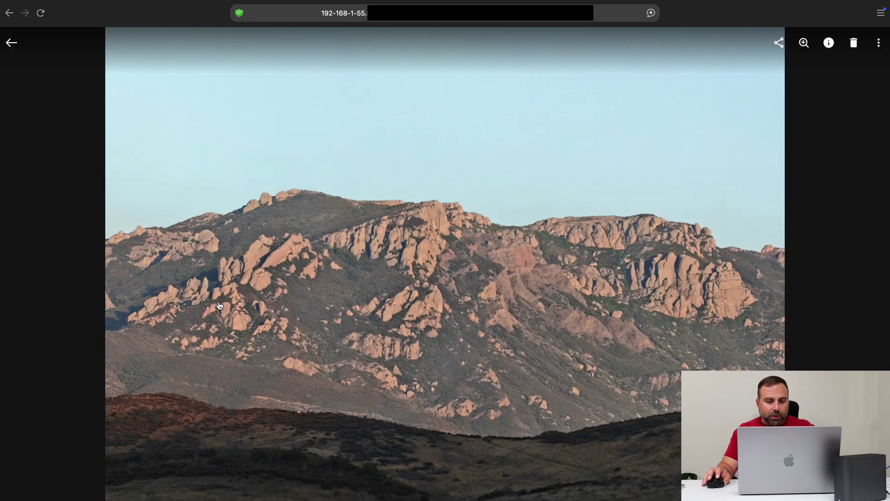
left_click(867, 284)
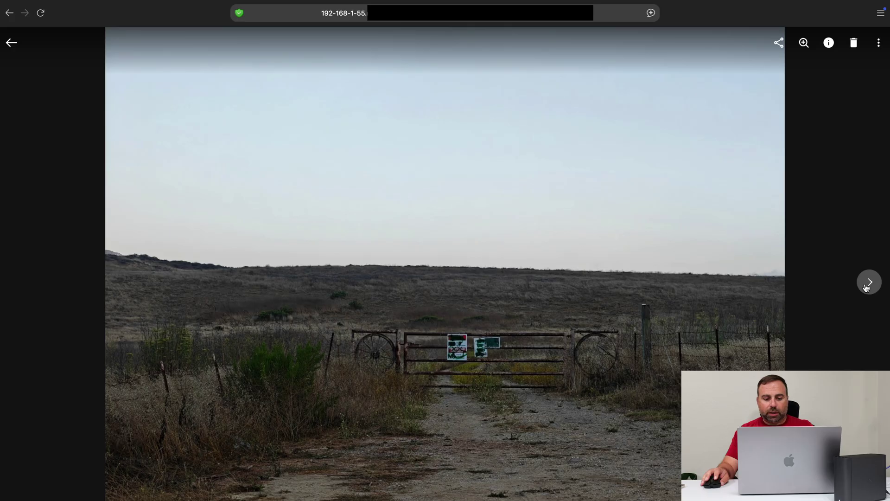
left_click(868, 283)
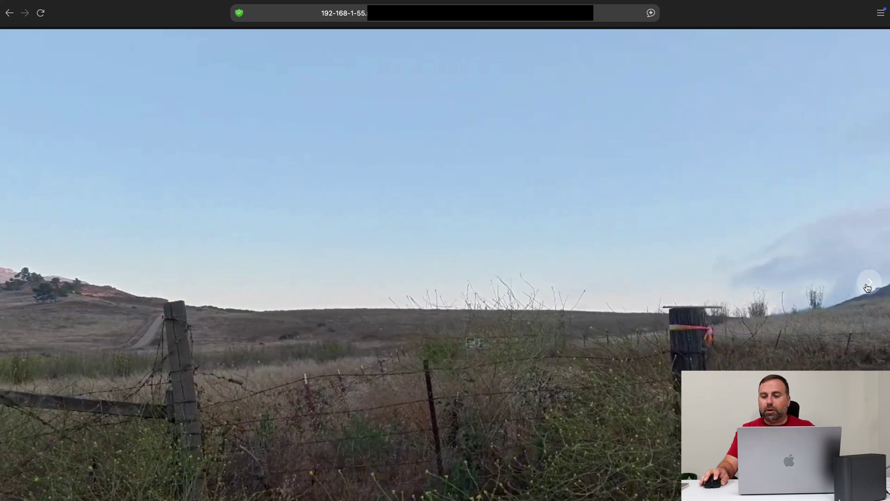
left_click(867, 285)
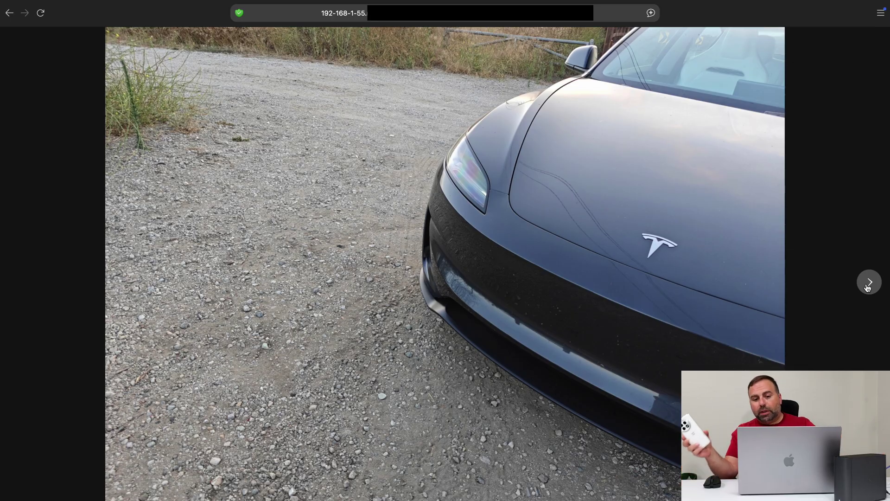
mouse_move(838, 271)
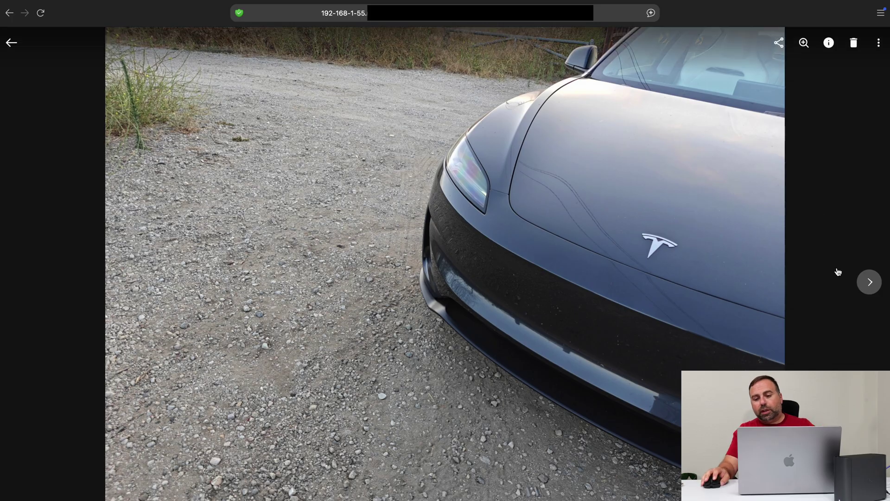
left_click(858, 286)
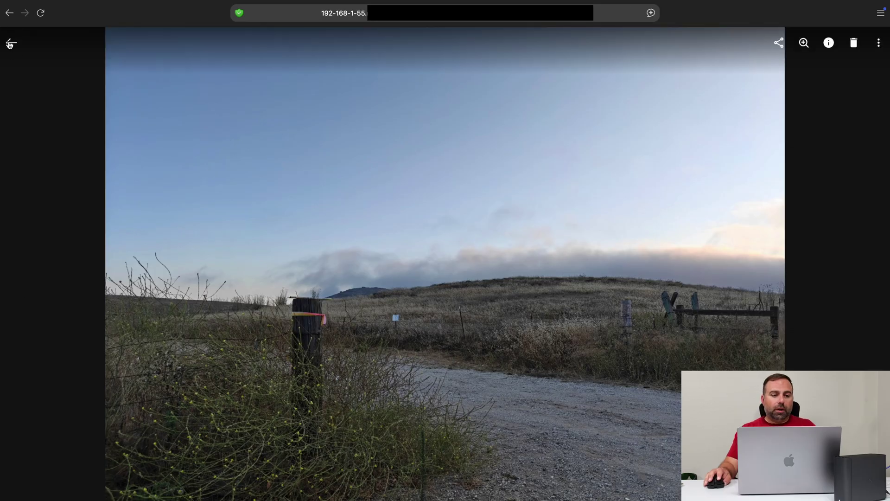
left_click(9, 41)
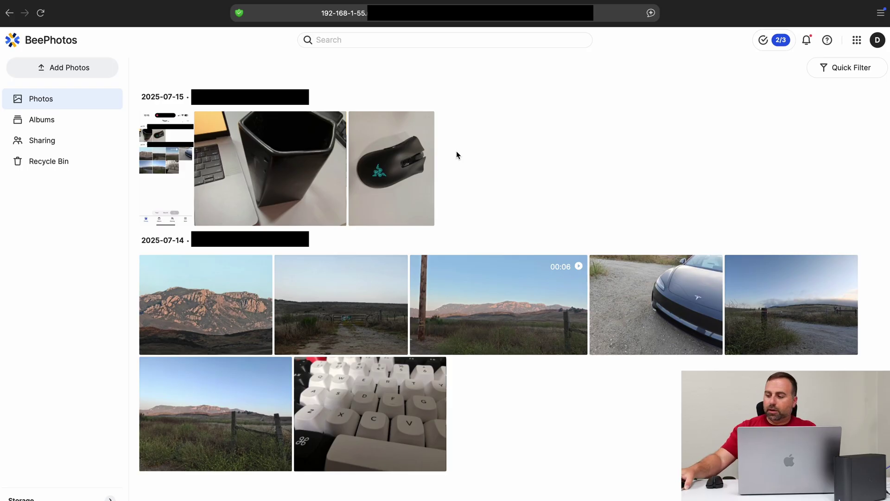
- Refresh the timeline, view the Pellegrino can photo and the next one, then swipe on the phone
key("super+r")
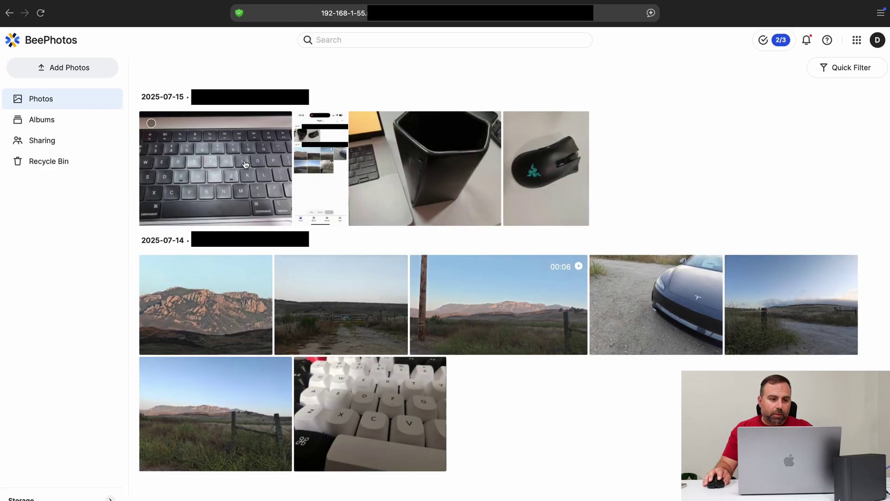
key("super+r")
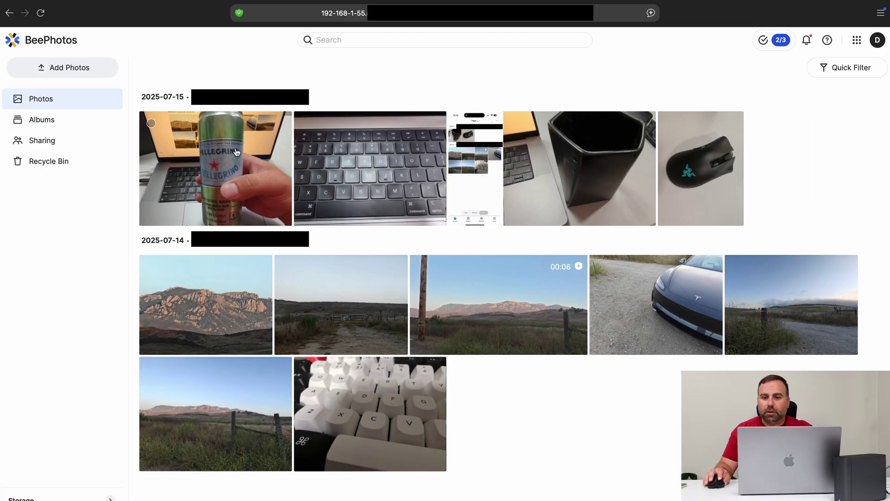
left_click(236, 152)
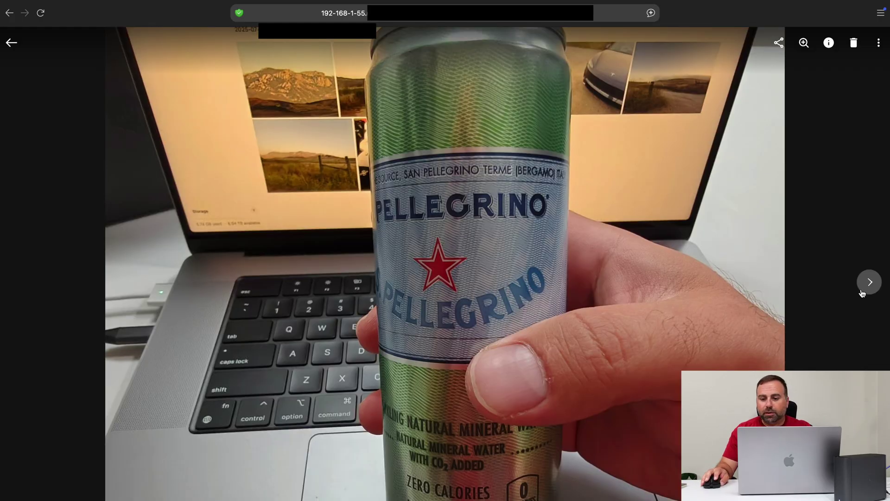
left_click(869, 282)
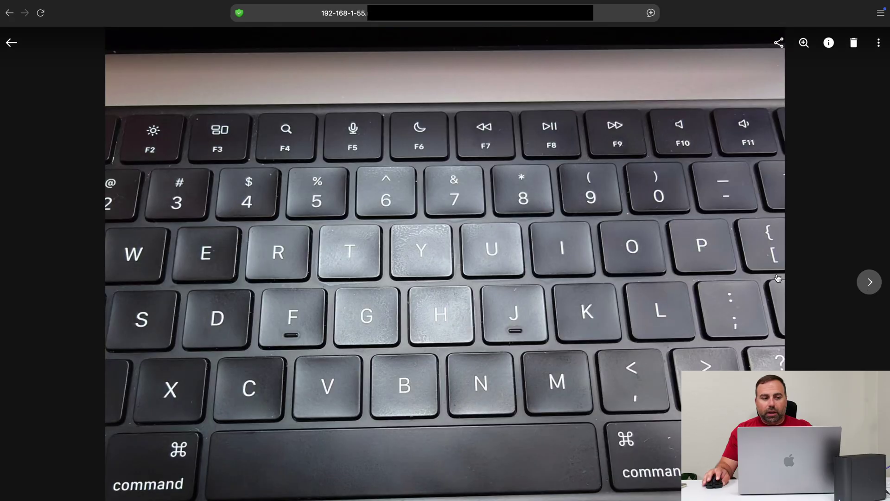
left_click(12, 43)
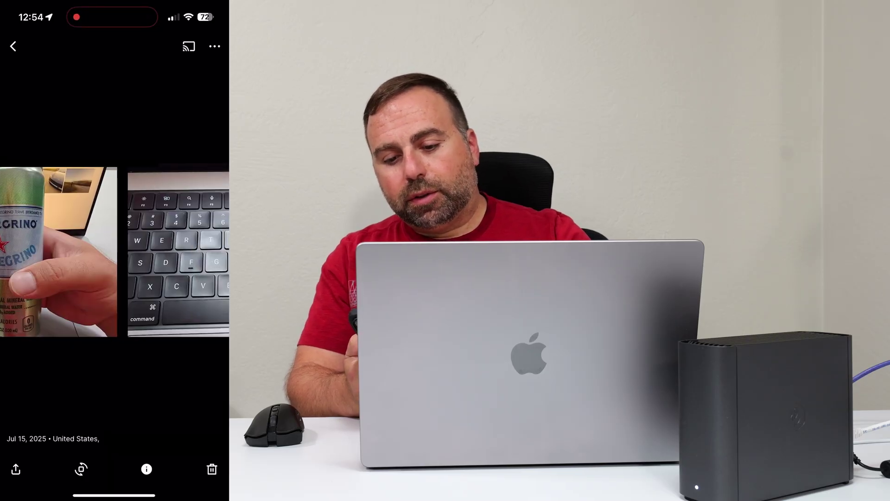
left_click_drag(116, 251, 93, 259)
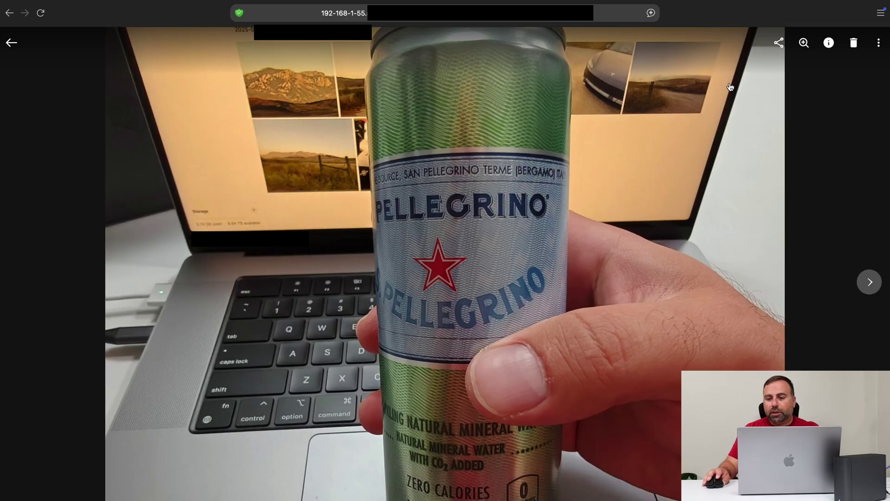
- Inspect the photo's share link and protection options, discard the changes, and exit the viewer
left_click(779, 42)
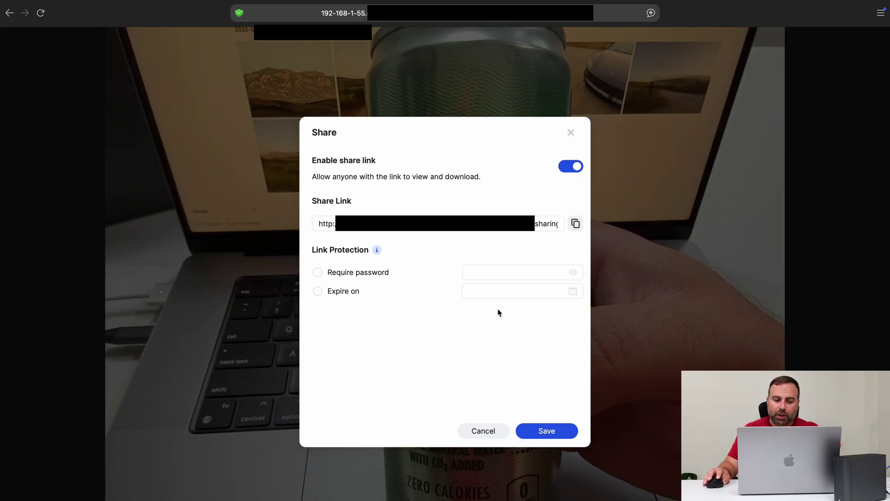
left_click(489, 435)
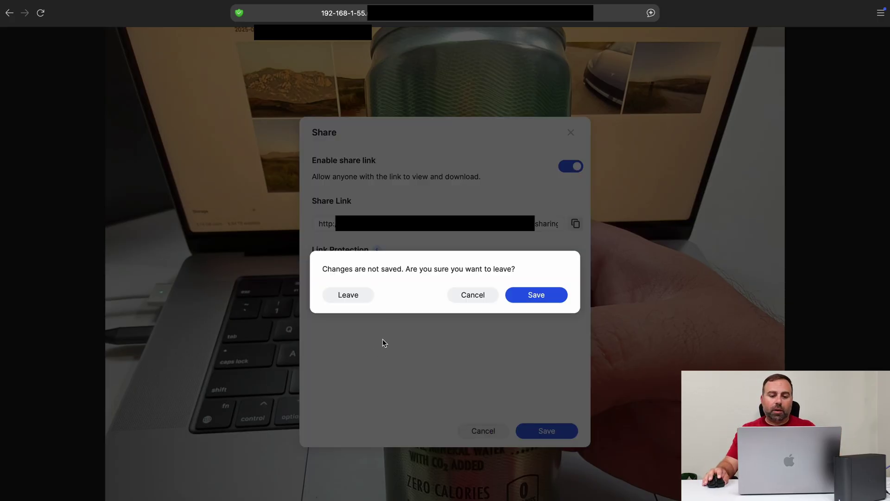
left_click(353, 296)
left_click(11, 42)
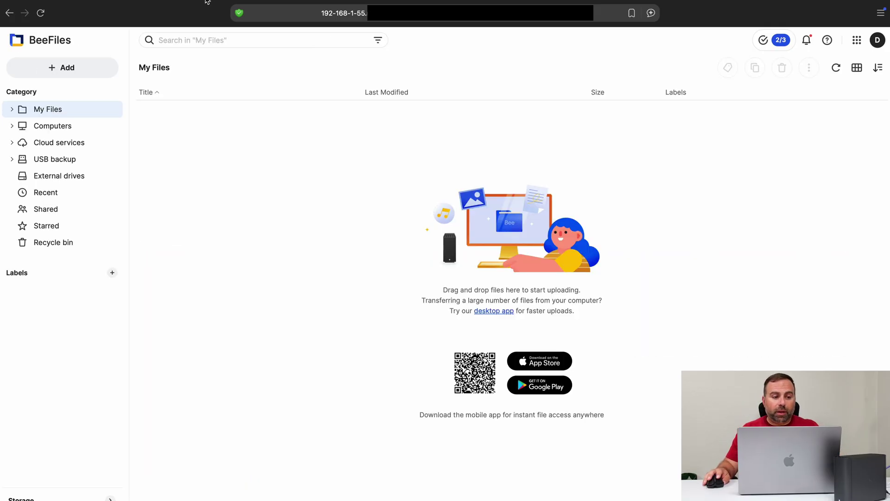
- Check the Computers category, return to My Files, and open the 2022_04_12 folder
left_click(61, 129)
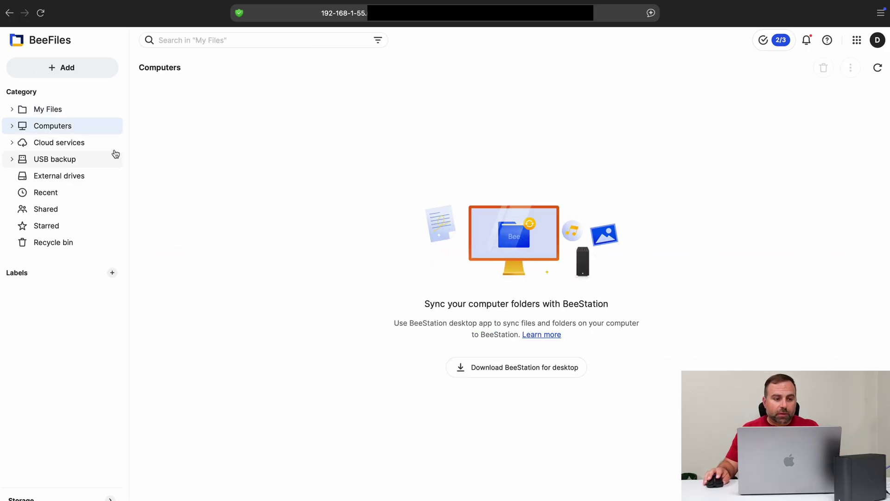
left_click(42, 111)
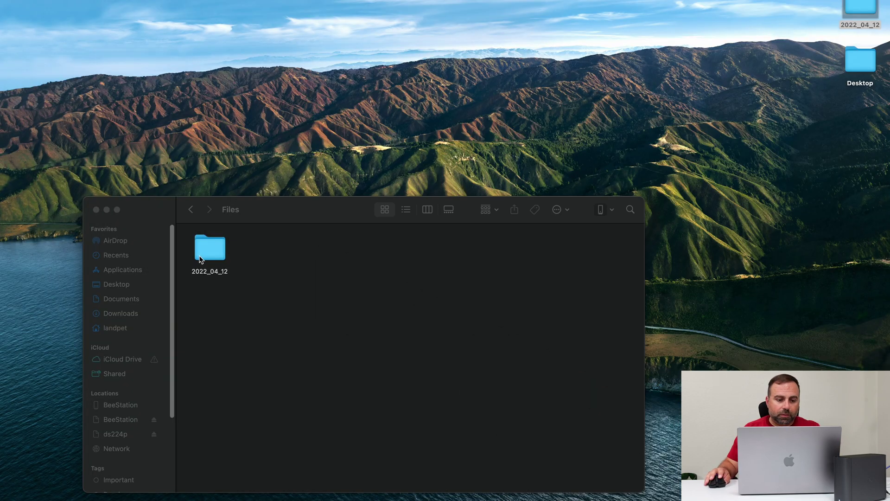
double_click(201, 260)
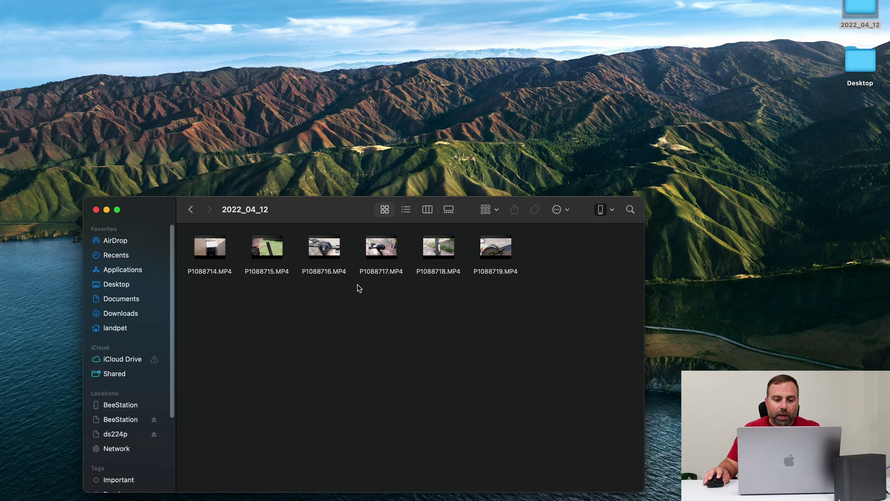
- Quick Look preview the P1088716.MP4 video, then close the preview and the Finder window
left_click(333, 260)
key("space")
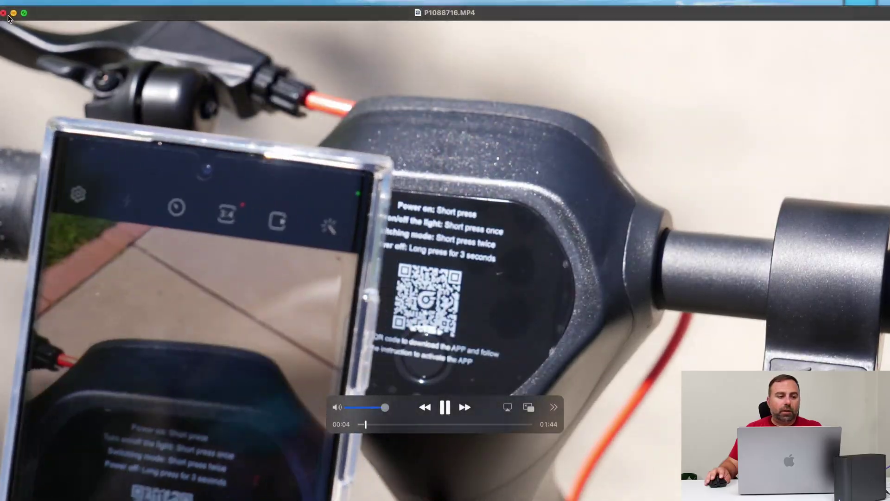
left_click(3, 13)
key("super+m")
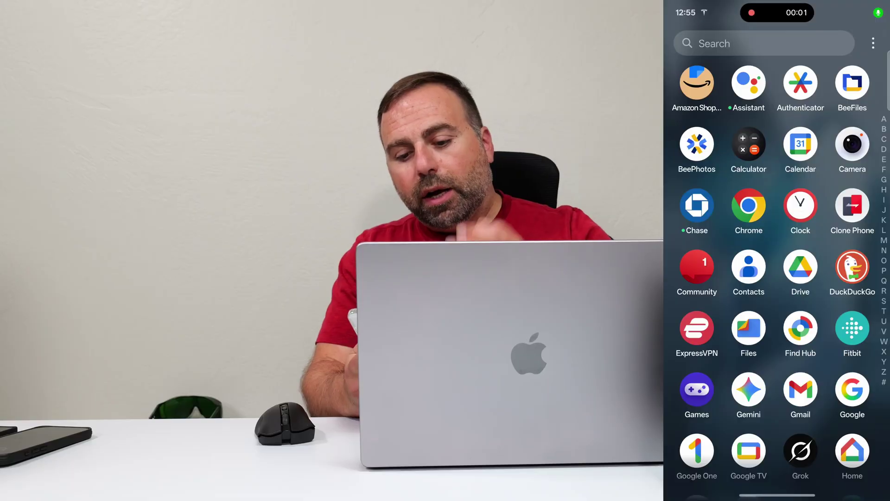
- Launch BeePhotos and look through its Albums, Sharing and More pages
left_click(697, 144)
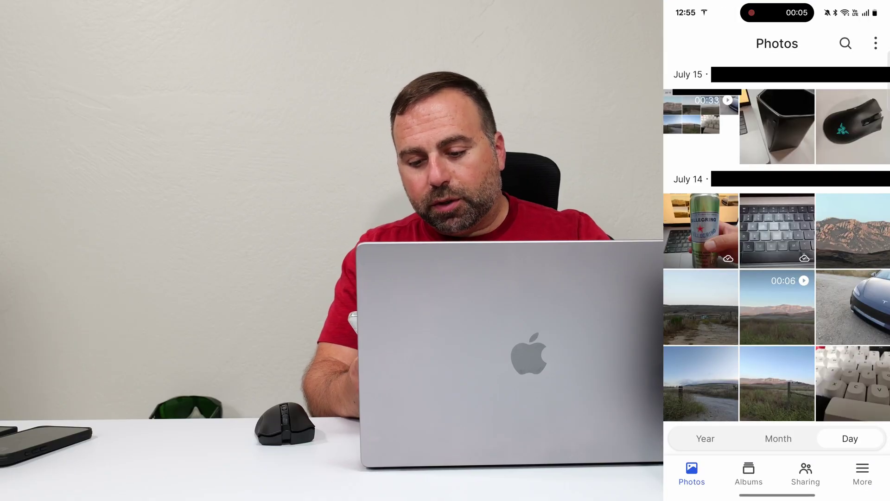
left_click(748, 473)
left_click(806, 473)
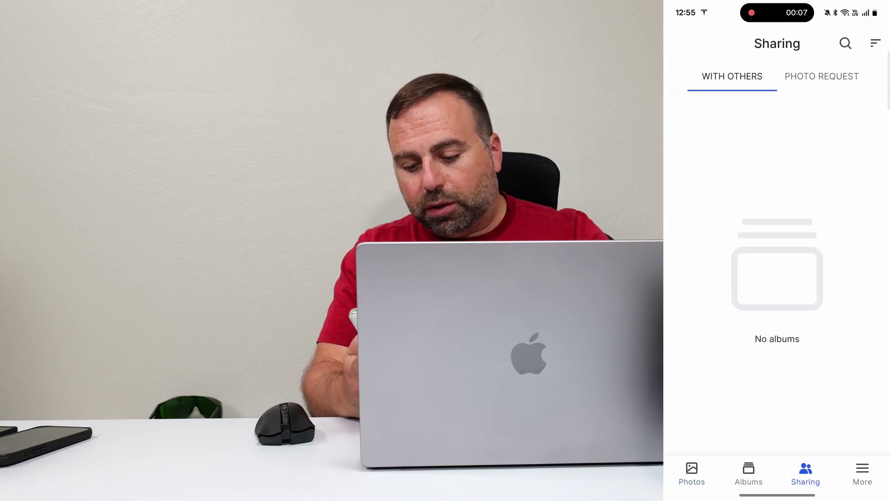
left_click(862, 473)
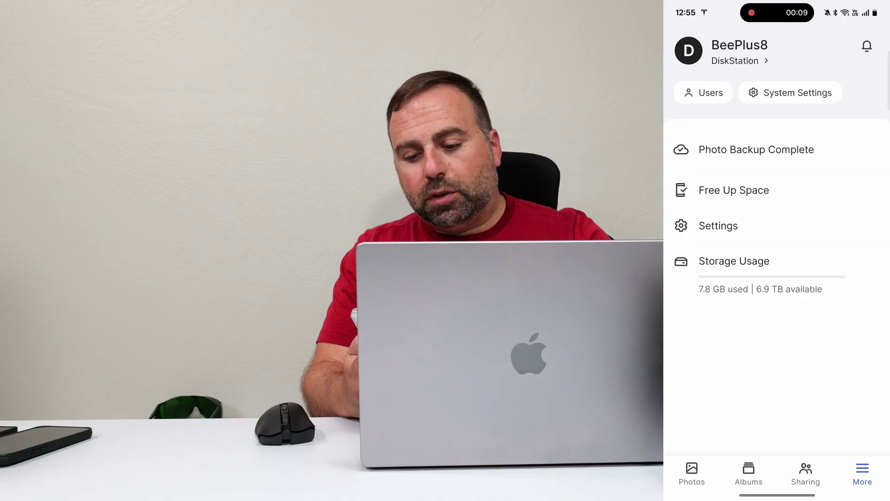
- Check the BeePhotos Settings and passcode lock options, then switch to the recent-apps view
left_click(712, 229)
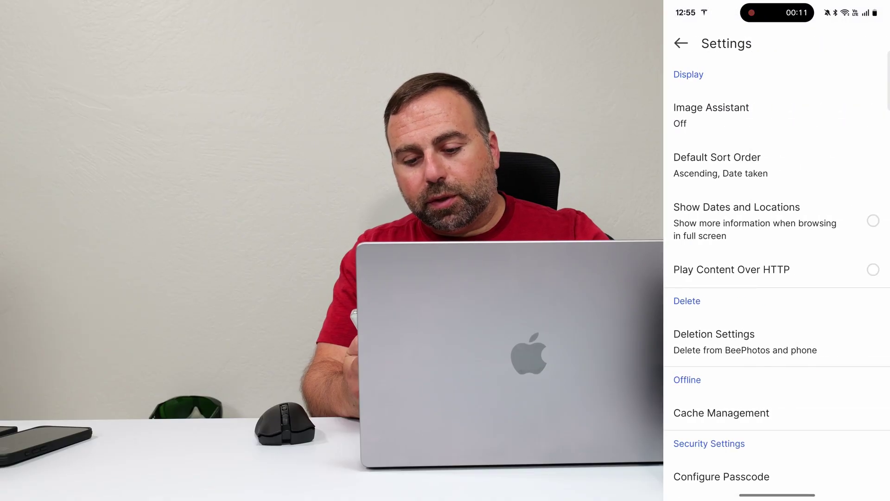
scroll(777, 278, "down", 7)
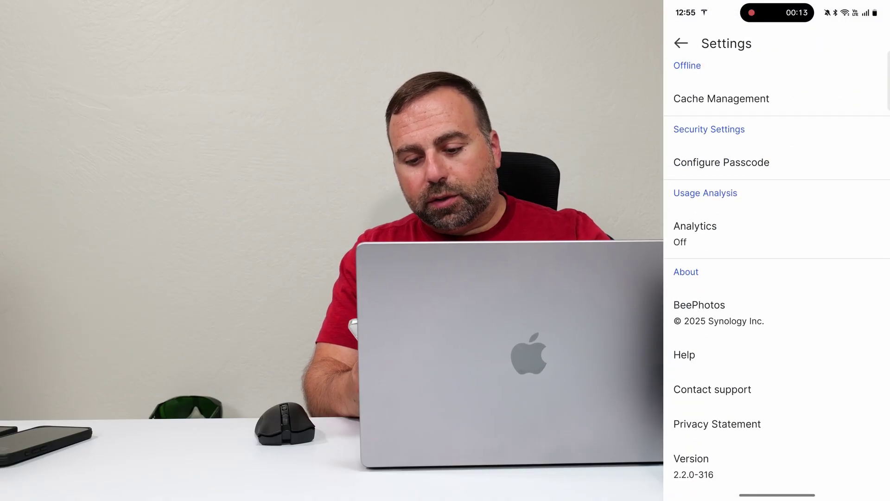
left_click(722, 162)
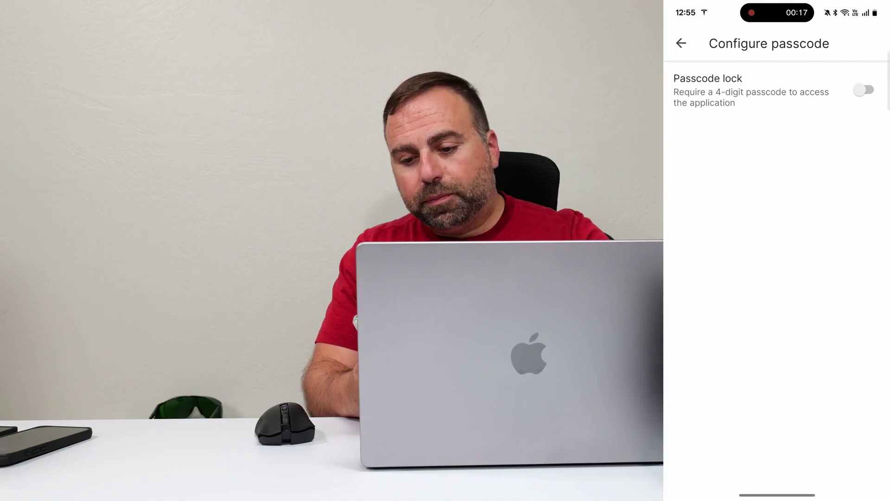
left_click(681, 43)
left_click_drag(777, 494, 777, 324)
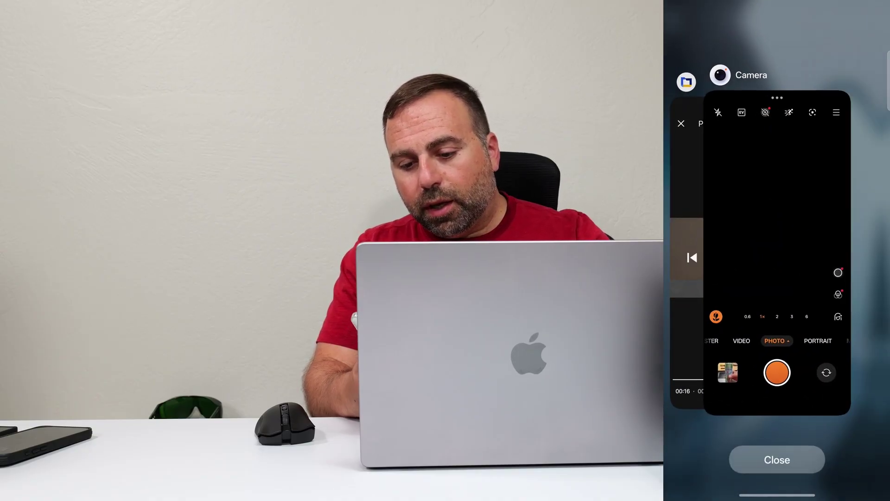
- Launch BeeFiles from the app drawer, close the P1088714.MP4 video and return to My Files
left_click_drag(777, 463, 777, 232)
left_click(852, 83)
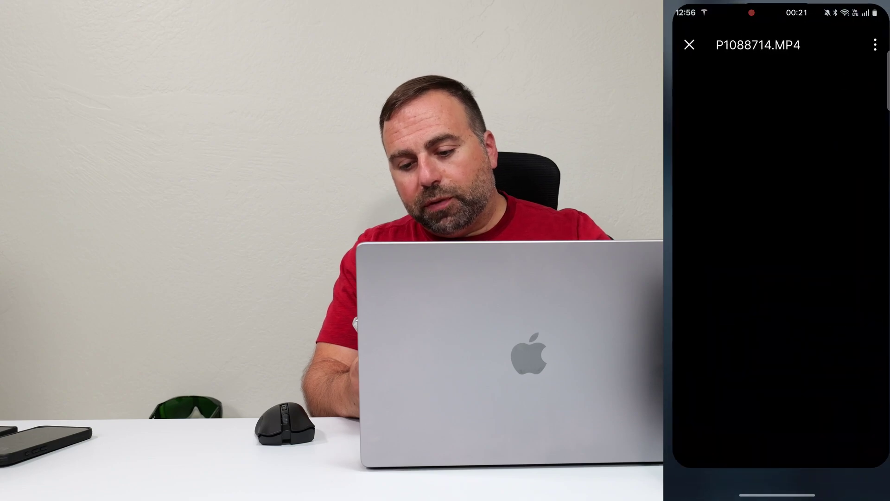
left_click(681, 43)
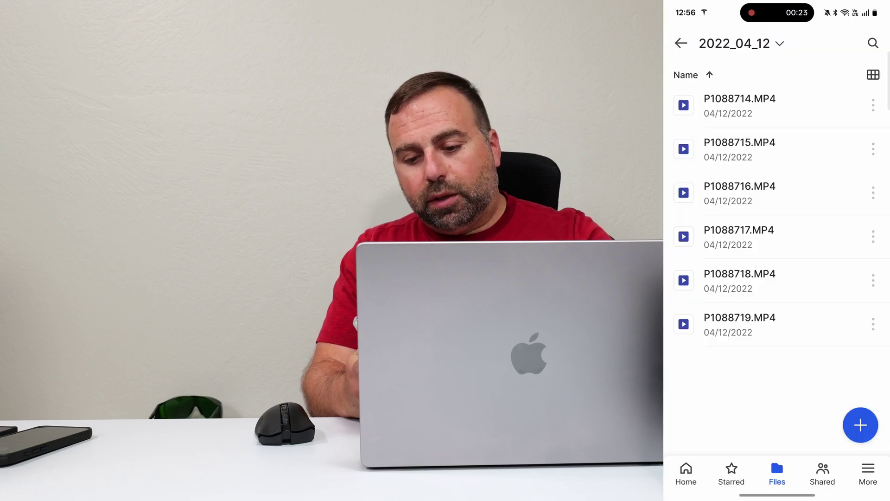
left_click(678, 42)
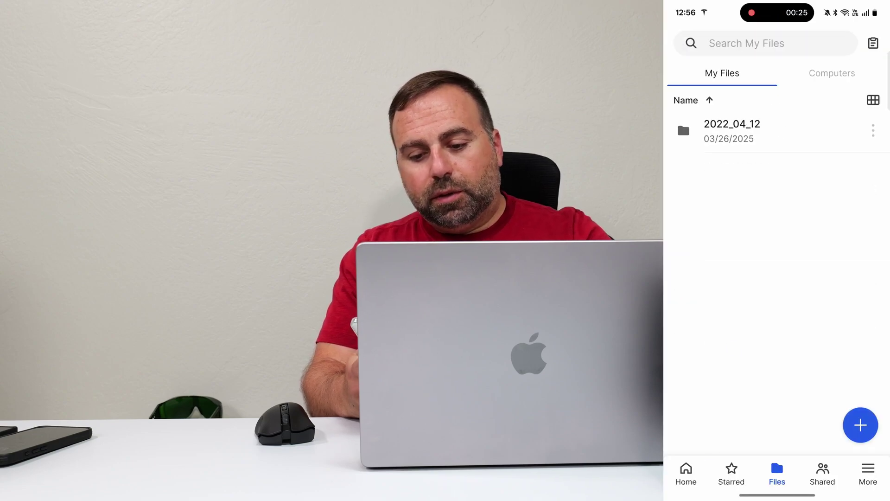